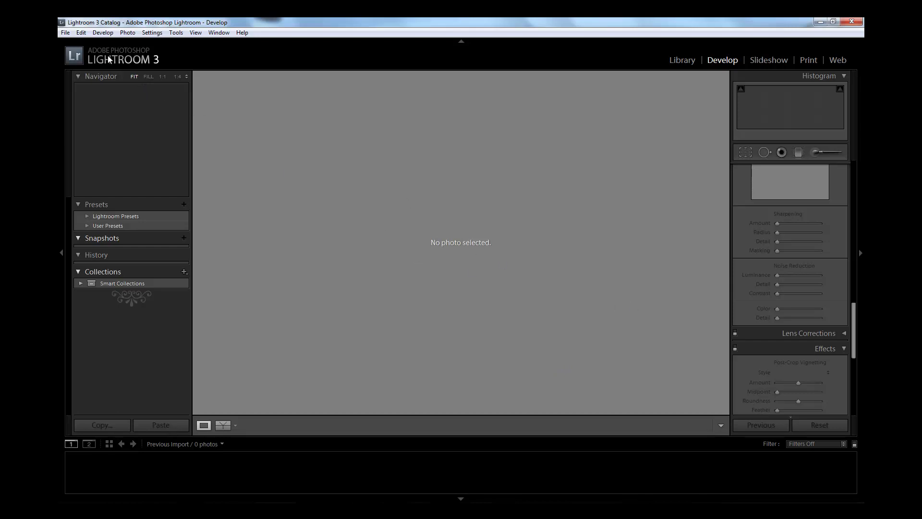
Import the portrait from the 2011-01-12 folder under My Pictures into the catalog
{"action": "left_click", "coordinate": [66, 33]}
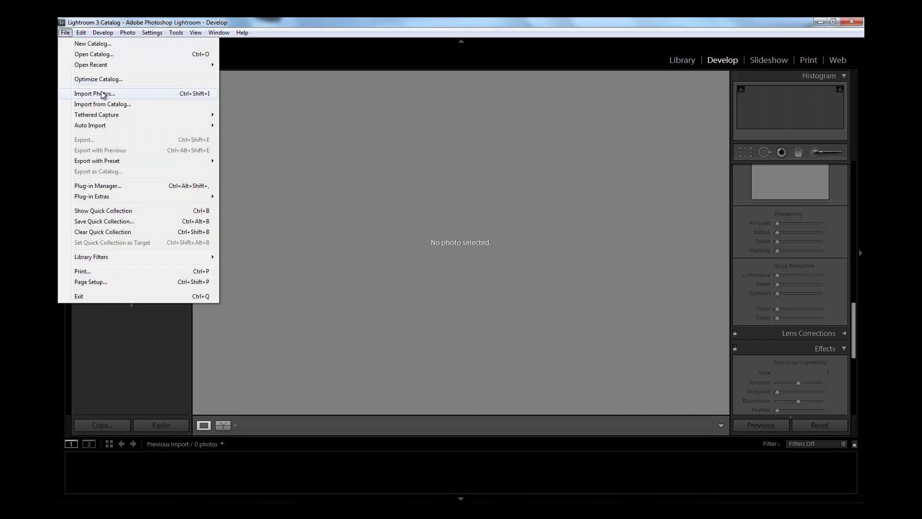
{"action": "left_click", "coordinate": [103, 95]}
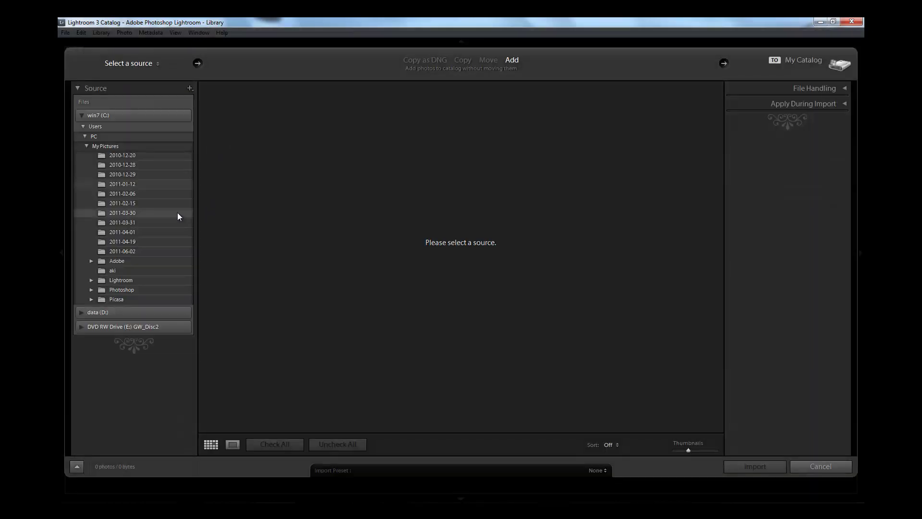
{"action": "left_click", "coordinate": [168, 183]}
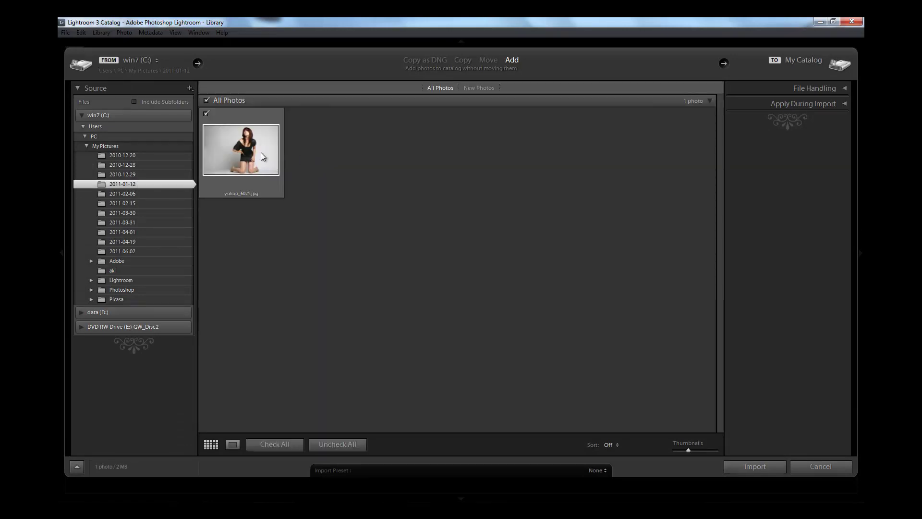
{"action": "left_click", "coordinate": [739, 461]}
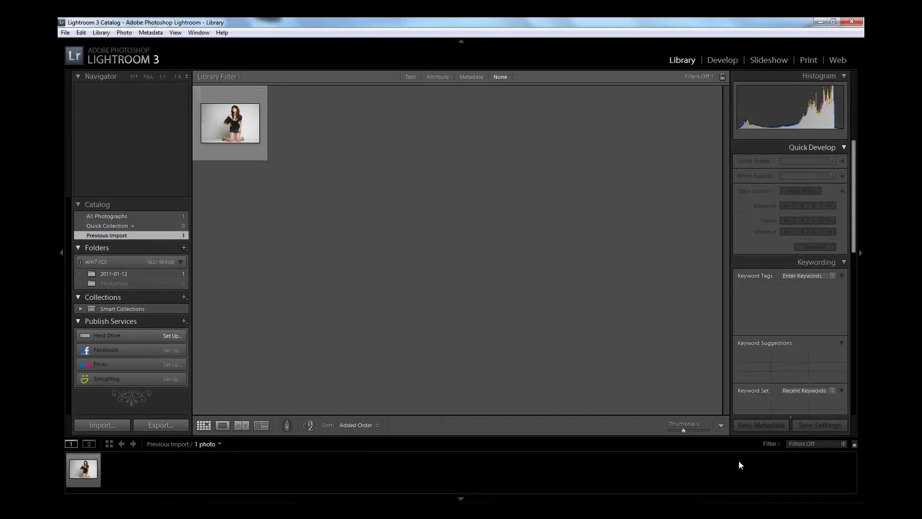
Inspect the knee blemishes at 1:1 in Loupe view, then open yokoo_6021.jpg in Develop
{"action": "left_click", "coordinate": [236, 133]}
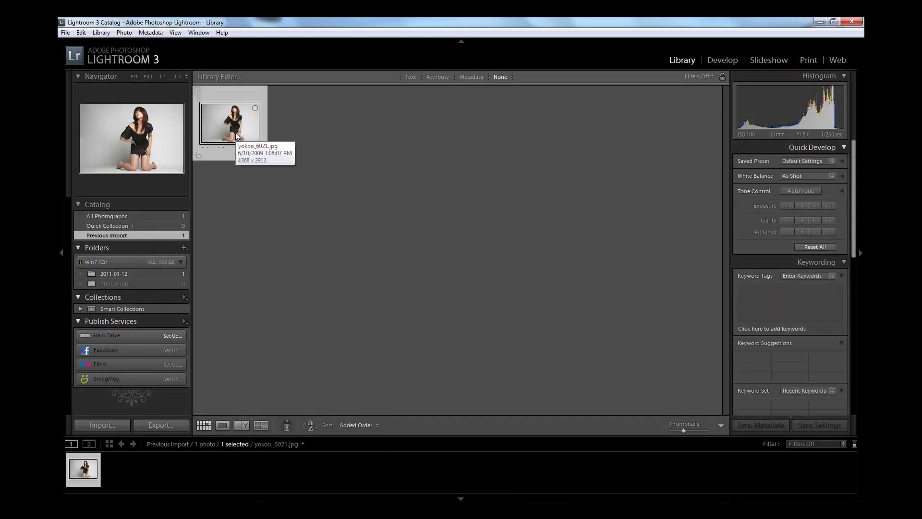
{"action": "double_click", "coordinate": [236, 133]}
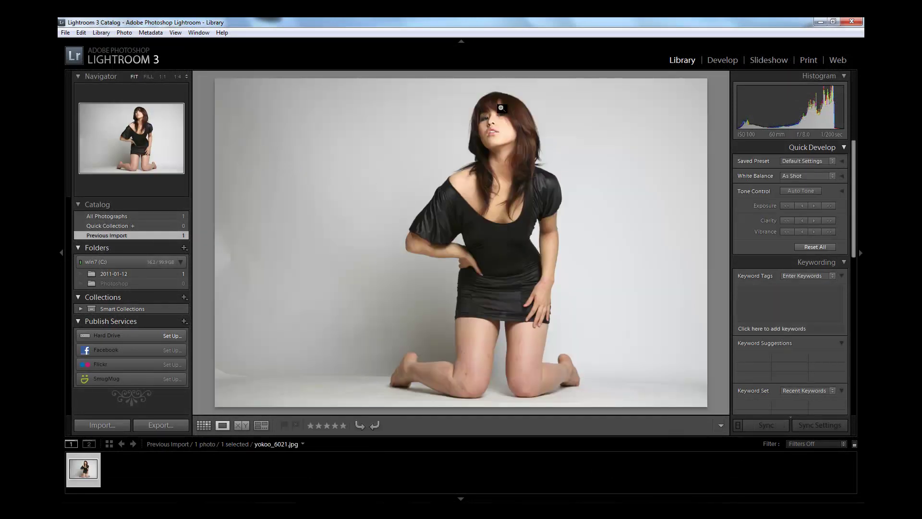
{"action": "left_click", "coordinate": [472, 377]}
{"action": "left_click_drag", "start_coordinate": [521, 325], "coordinate": [493, 299]}
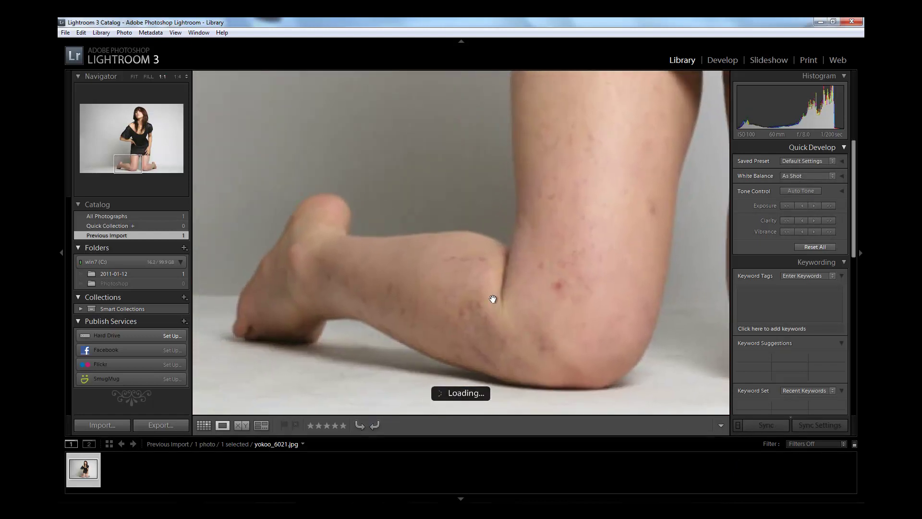
{"action": "left_click_drag", "start_coordinate": [640, 175], "coordinate": [377, 132]}
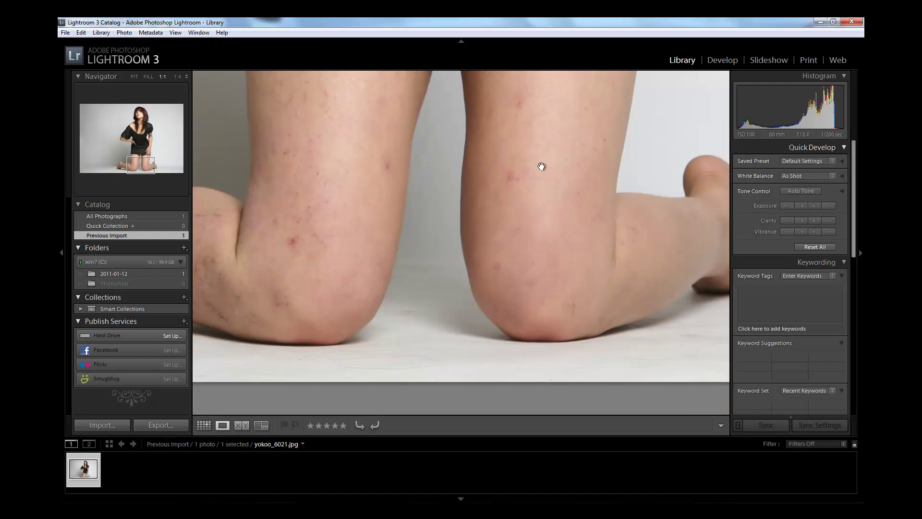
{"action": "left_click", "coordinate": [134, 76]}
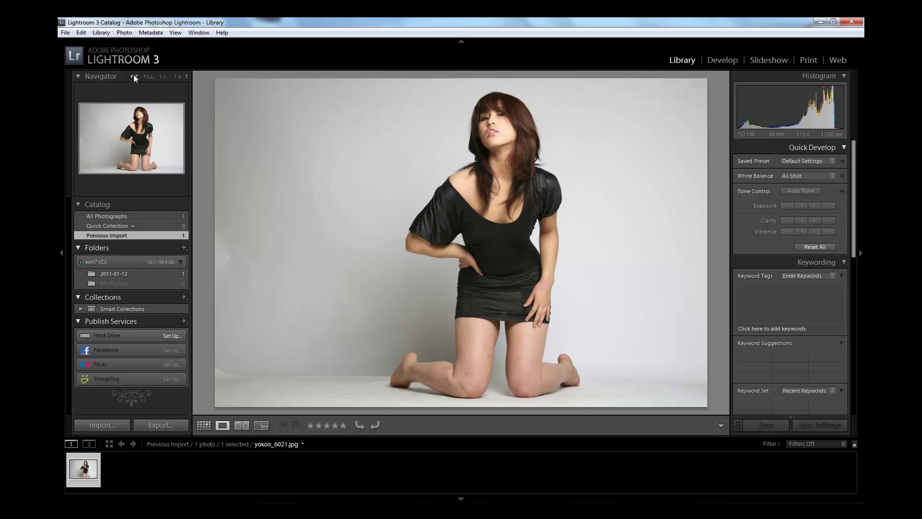
{"action": "left_click", "coordinate": [720, 61]}
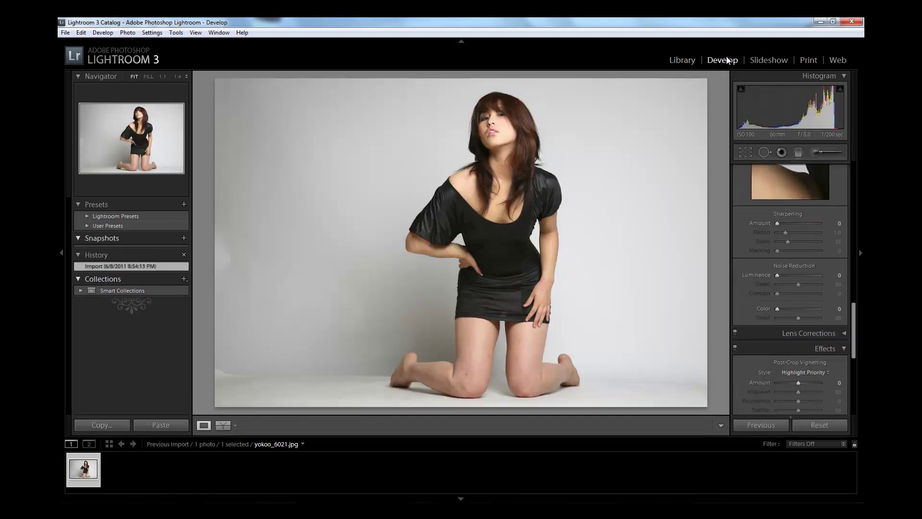
Brighten the photo with Exposure +0.51, Recovery 22, Fill Light 18 and Blacks 10
{"action": "left_click_drag", "start_coordinate": [853, 331], "coordinate": [858, 183]}
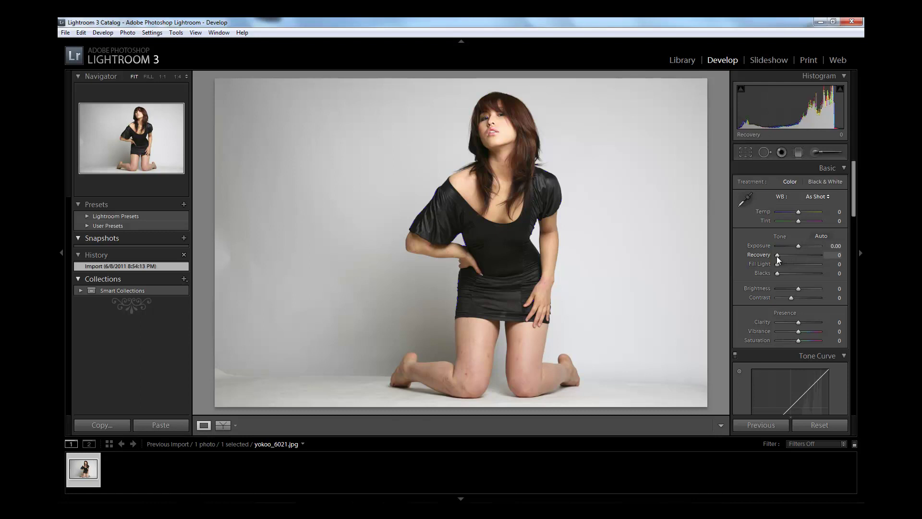
{"action": "scroll", "coordinate": [777, 256], "scroll_direction": "down", "scroll_amount": 3}
{"action": "scroll", "coordinate": [774, 266], "scroll_direction": "down", "scroll_amount": 5}
{"action": "scroll", "coordinate": [774, 266], "scroll_direction": "down", "scroll_amount": 5}
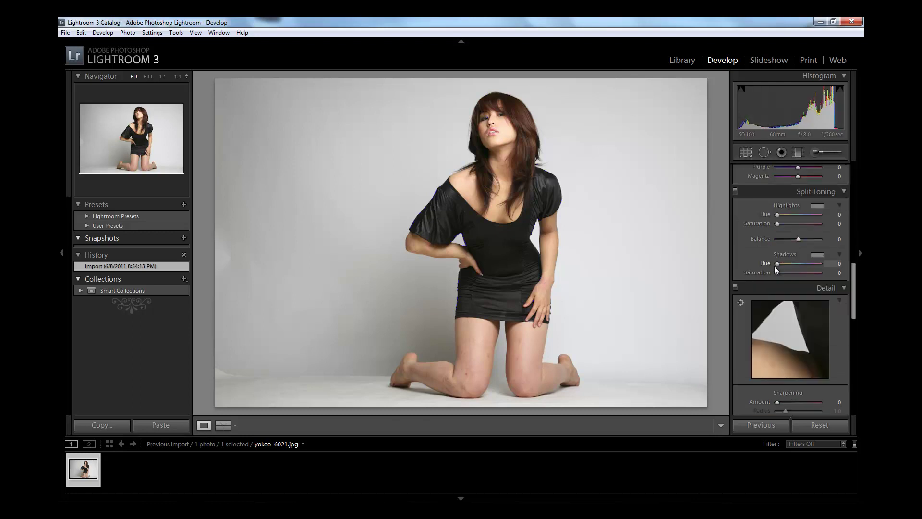
{"action": "scroll", "coordinate": [777, 298], "scroll_direction": "up", "scroll_amount": 5}
{"action": "scroll", "coordinate": [777, 303], "scroll_direction": "up", "scroll_amount": 2}
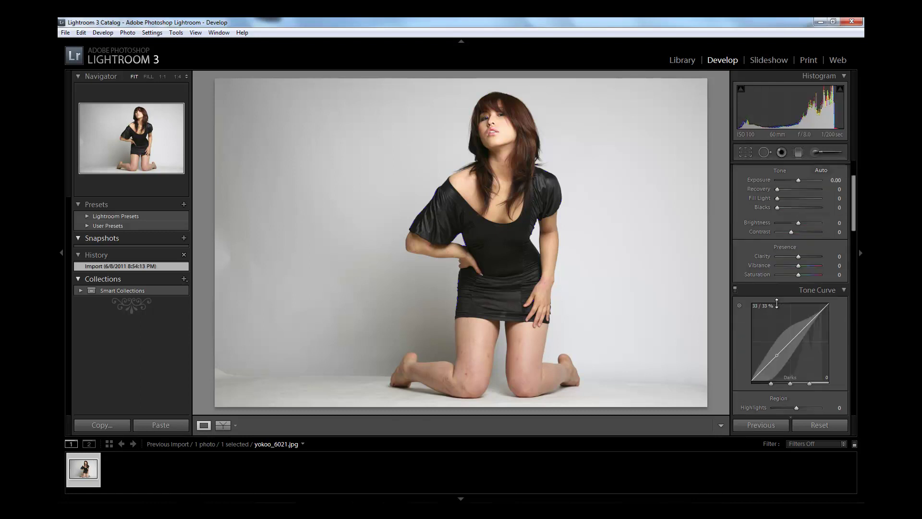
{"action": "scroll", "coordinate": [776, 304], "scroll_direction": "up", "scroll_amount": 2}
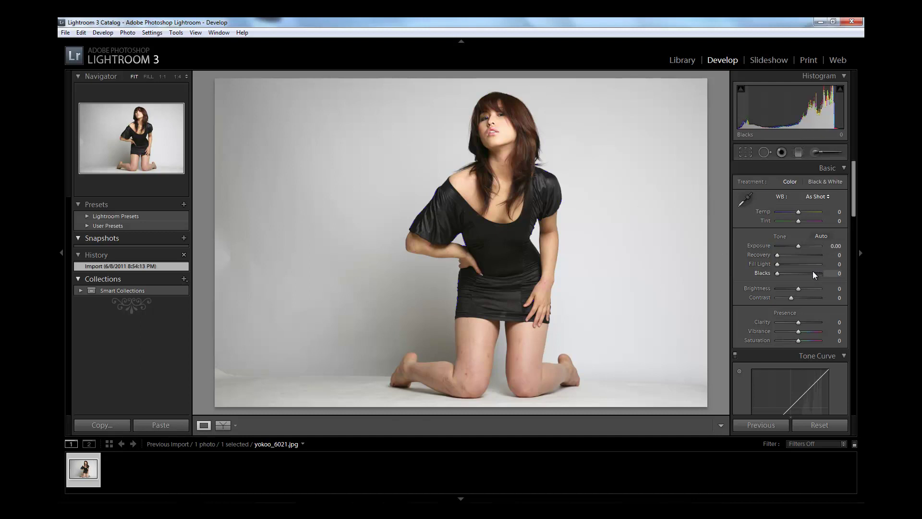
{"action": "left_click_drag", "start_coordinate": [797, 244], "coordinate": [800, 250]}
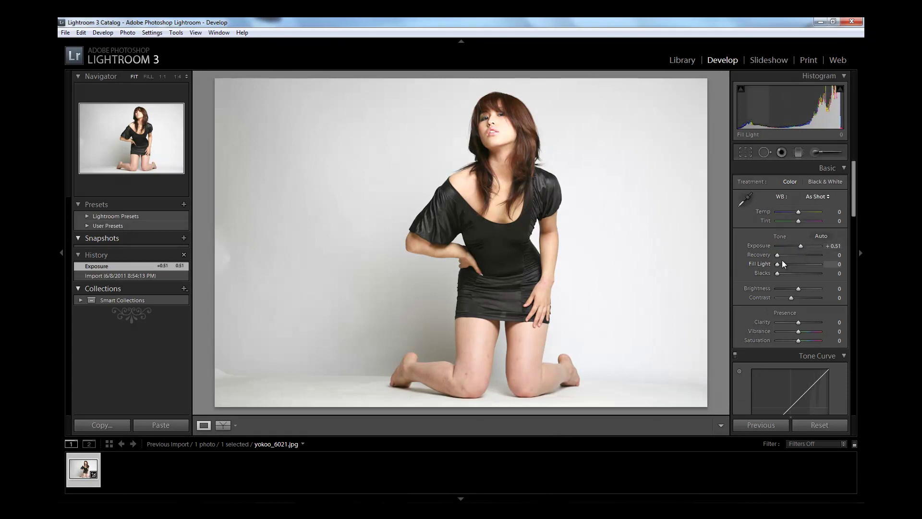
{"action": "mouse_move", "coordinate": [777, 255]}
{"action": "left_mouse_down"}
{"action": "mouse_move", "coordinate": [786, 255]}
{"action": "mouse_move", "coordinate": [780, 273]}
{"action": "left_mouse_up"}
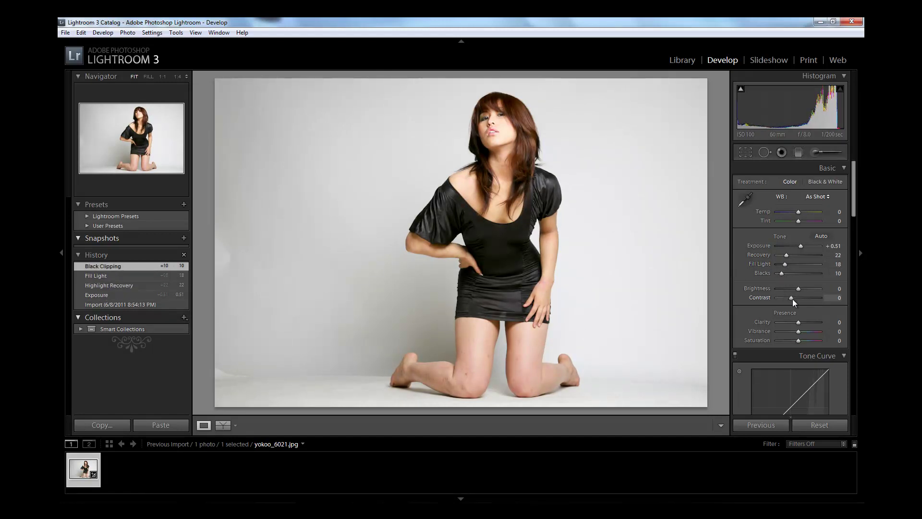
Set Contrast +26 and Brightness −2, comparing against the Brightness −40 history state
{"action": "mouse_move", "coordinate": [791, 298]}
{"action": "left_mouse_down"}
{"action": "mouse_move", "coordinate": [805, 298]}
{"action": "mouse_move", "coordinate": [797, 299]}
{"action": "left_mouse_up"}
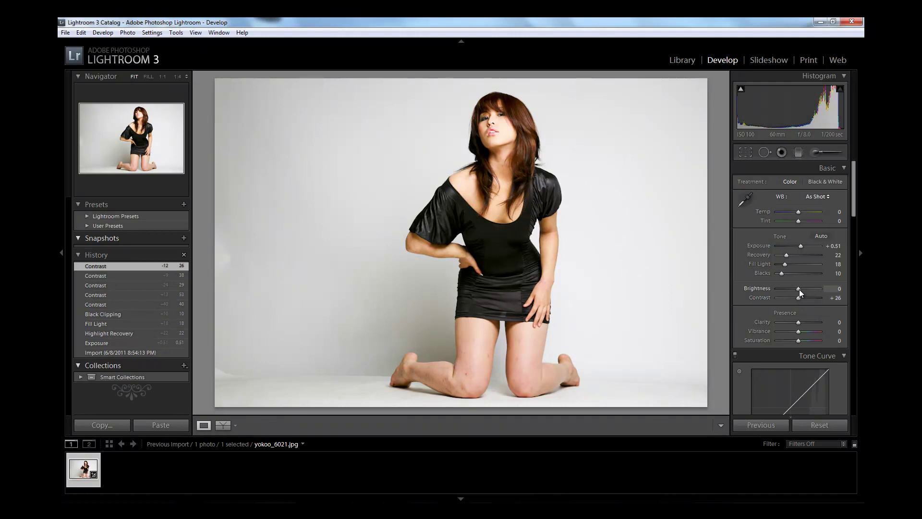
{"action": "left_click_drag", "start_coordinate": [800, 289], "coordinate": [799, 290]}
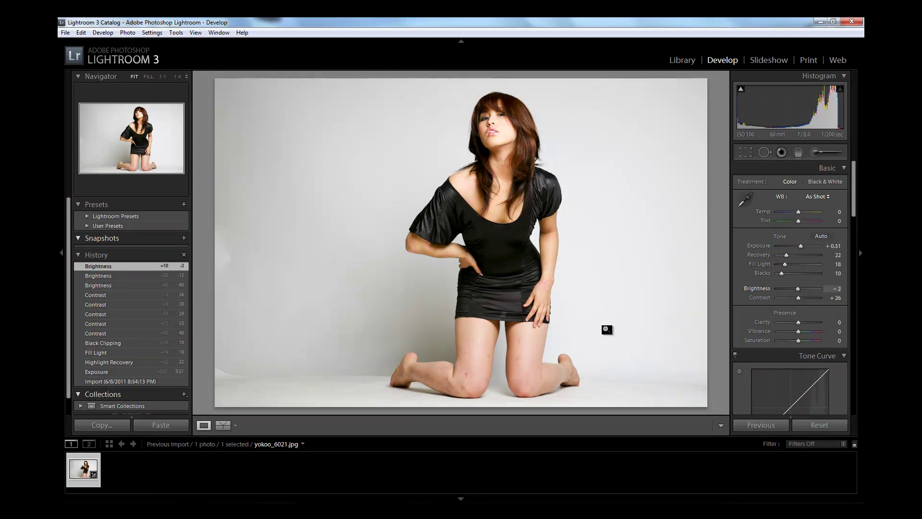
{"action": "left_click", "coordinate": [121, 287]}
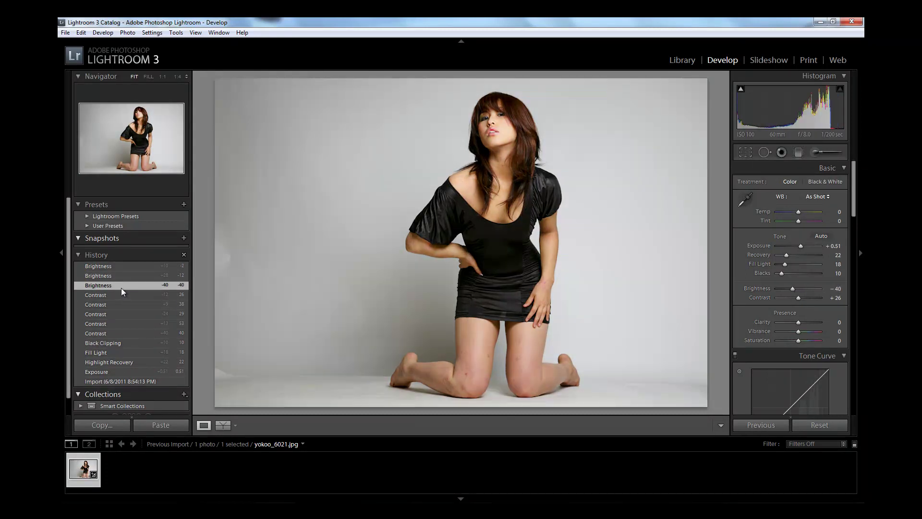
{"action": "left_click", "coordinate": [120, 267]}
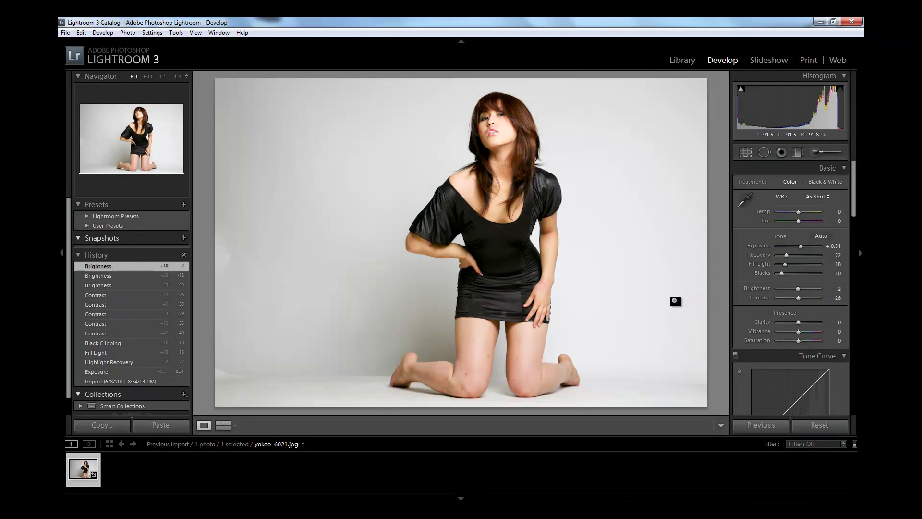
{"action": "scroll", "coordinate": [819, 327], "scroll_direction": "down", "scroll_amount": 3}
Zoom to 1:1 on the knee and set Luminance noise reduction to 100
{"action": "scroll", "coordinate": [819, 327], "scroll_direction": "down", "scroll_amount": 4}
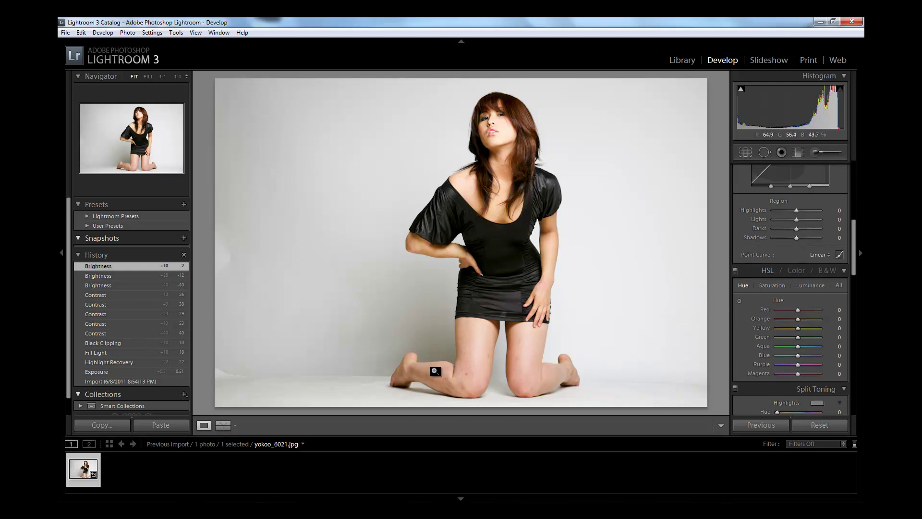
{"action": "scroll", "coordinate": [829, 252], "scroll_direction": "down", "scroll_amount": 5}
{"action": "scroll", "coordinate": [828, 249], "scroll_direction": "down", "scroll_amount": 5}
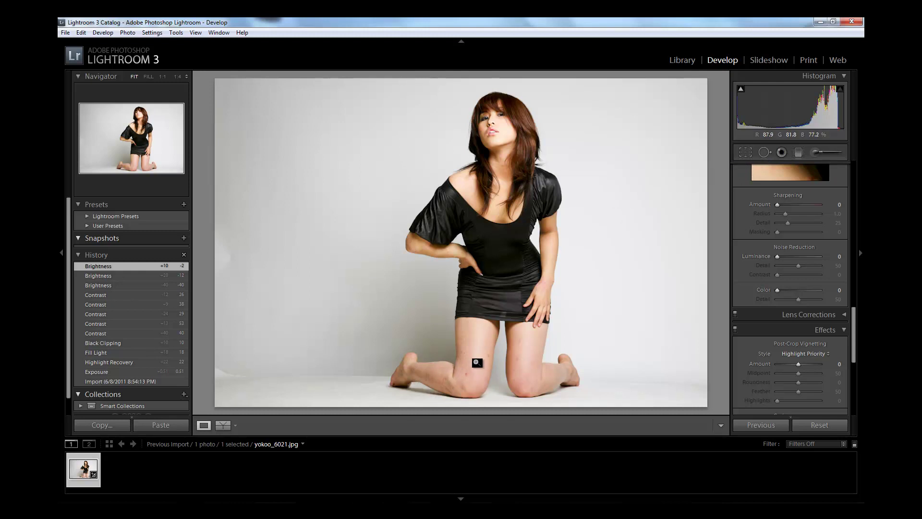
{"action": "left_click", "coordinate": [466, 372]}
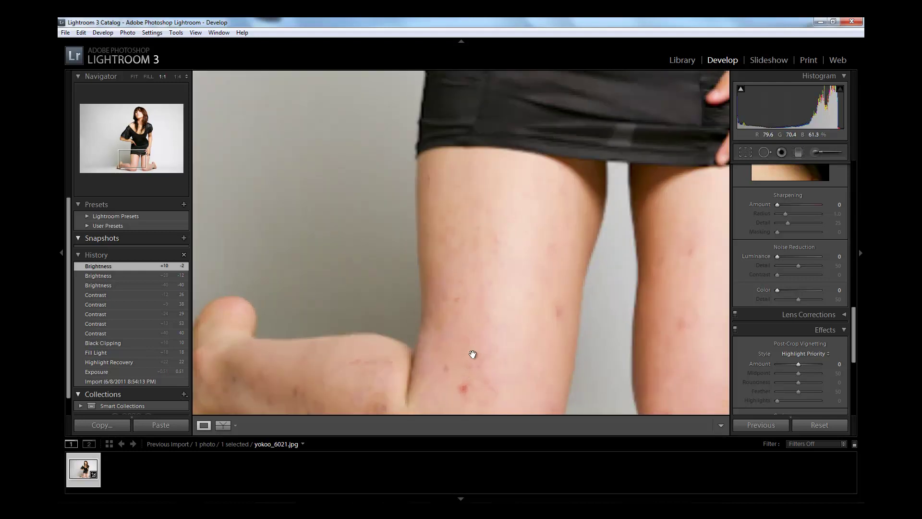
{"action": "left_click_drag", "start_coordinate": [470, 353], "coordinate": [514, 262]}
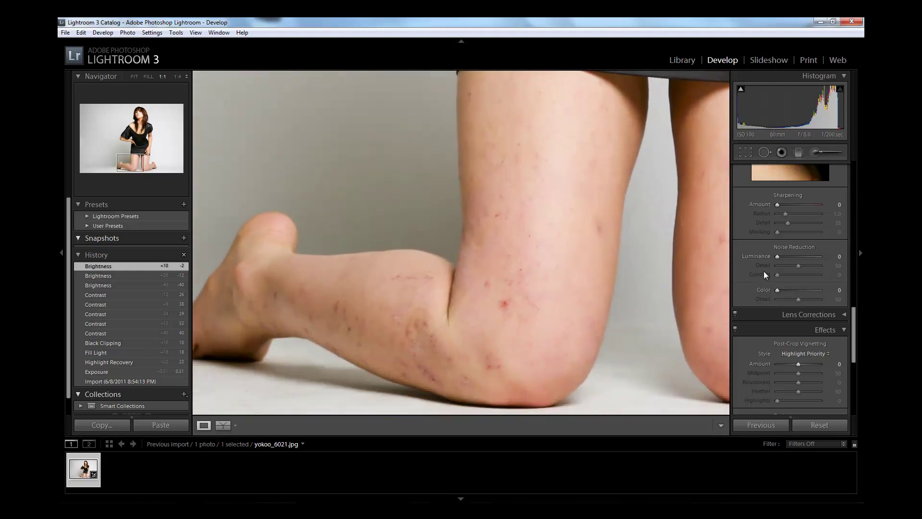
{"action": "left_click_drag", "start_coordinate": [489, 319], "coordinate": [511, 322]}
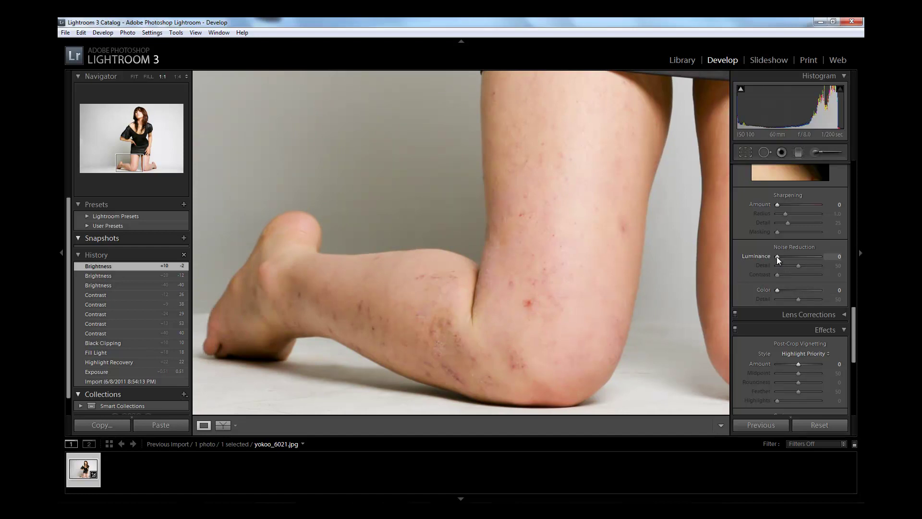
{"action": "left_click_drag", "start_coordinate": [776, 257], "coordinate": [818, 256]}
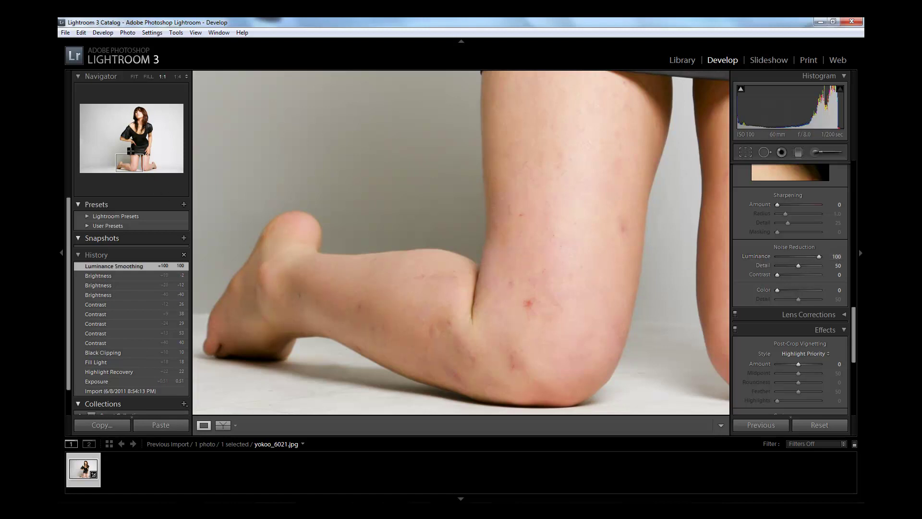
Lower Luminance Detail to 41 and re-inspect the knee and calf at 1:1
{"action": "left_click", "coordinate": [134, 77]}
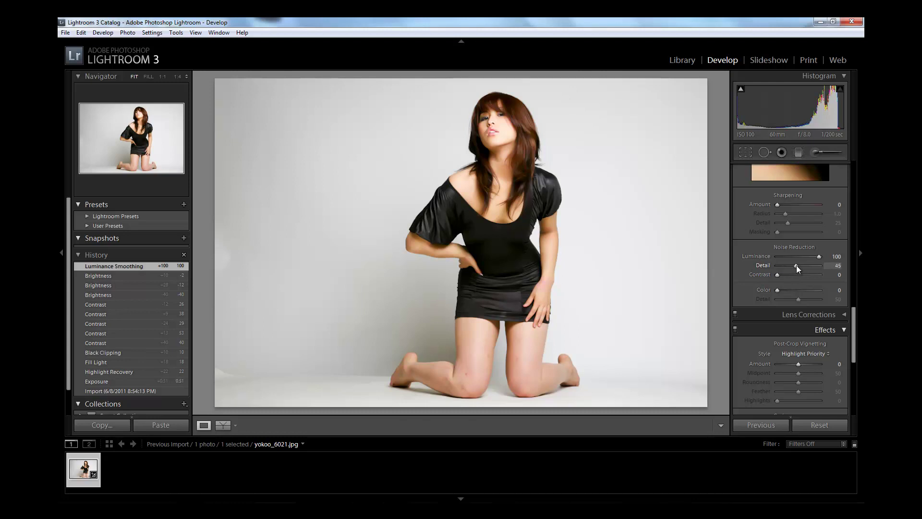
{"action": "left_click_drag", "start_coordinate": [796, 265], "coordinate": [794, 266]}
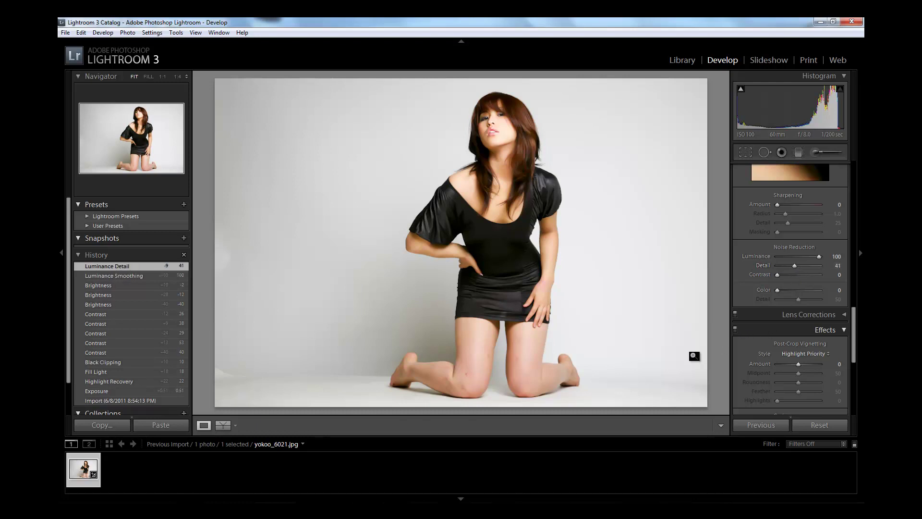
{"action": "left_click", "coordinate": [470, 373]}
{"action": "left_click_drag", "start_coordinate": [470, 374], "coordinate": [525, 290]}
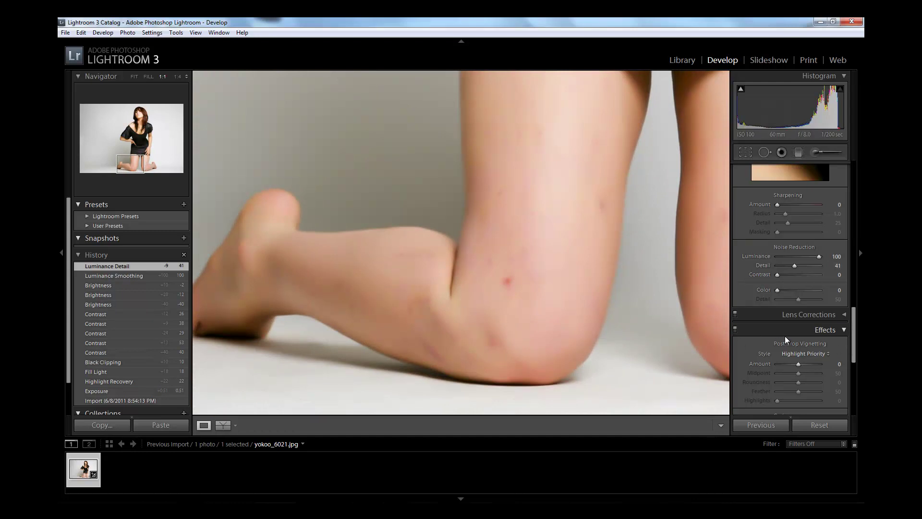
{"action": "left_click_drag", "start_coordinate": [854, 355], "coordinate": [856, 215]}
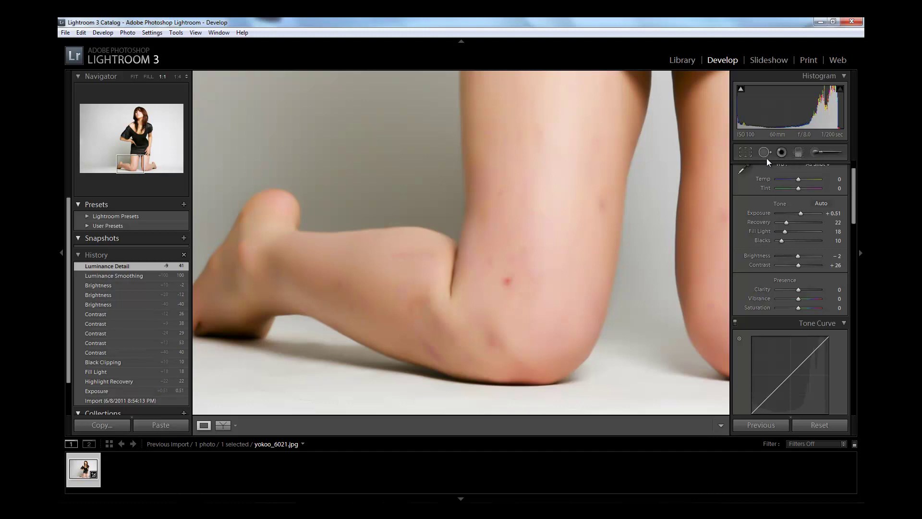
Try a crop rectangle, undo it, and switch to Spot Removal zoomed 1:1 on the legs
{"action": "left_click", "coordinate": [749, 154]}
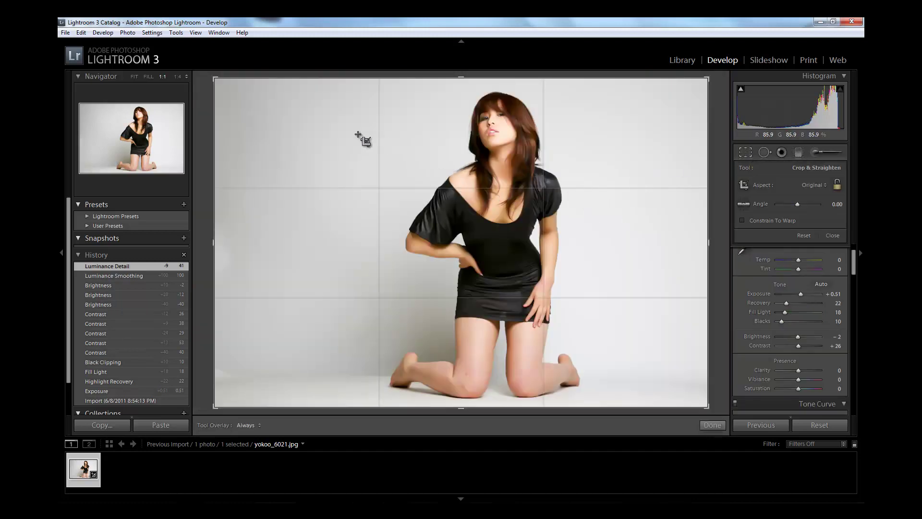
{"action": "left_click_drag", "start_coordinate": [277, 95], "coordinate": [729, 378]}
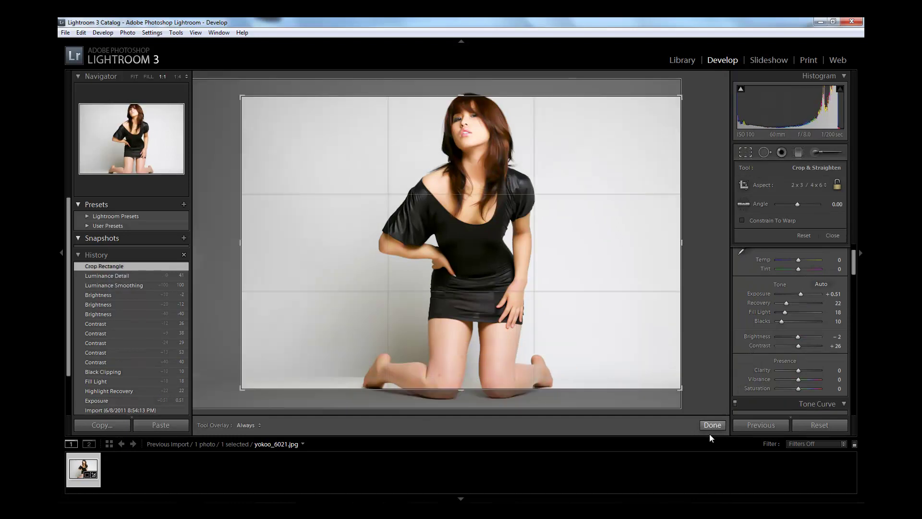
{"action": "key", "text": "ctrl+z"}
{"action": "left_click", "coordinate": [765, 152]}
{"action": "key", "text": "z"}
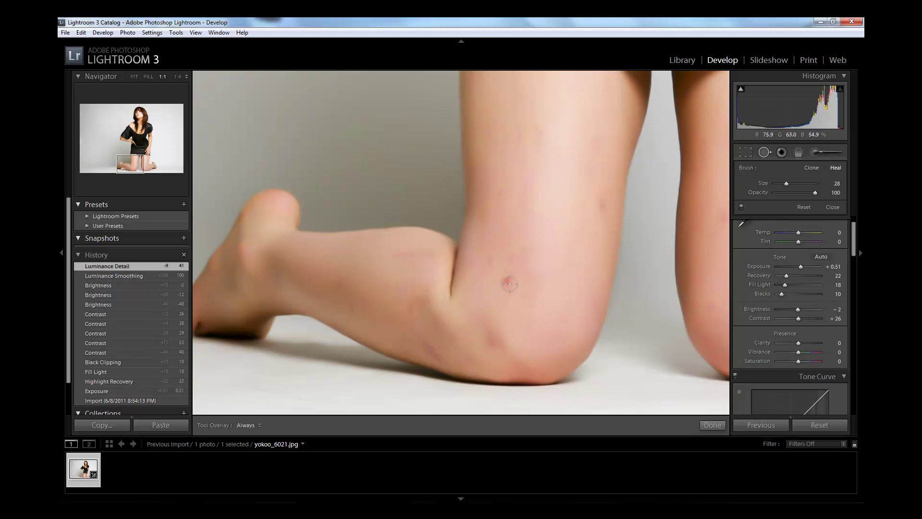
Heal four red blemishes on the thigh and knee using nearby clean skin as source
{"action": "scroll", "coordinate": [505, 281], "scroll_direction": "down", "scroll_amount": 3}
{"action": "left_click_drag", "start_coordinate": [517, 278], "coordinate": [579, 263]}
{"action": "left_click_drag", "start_coordinate": [579, 263], "coordinate": [579, 264]}
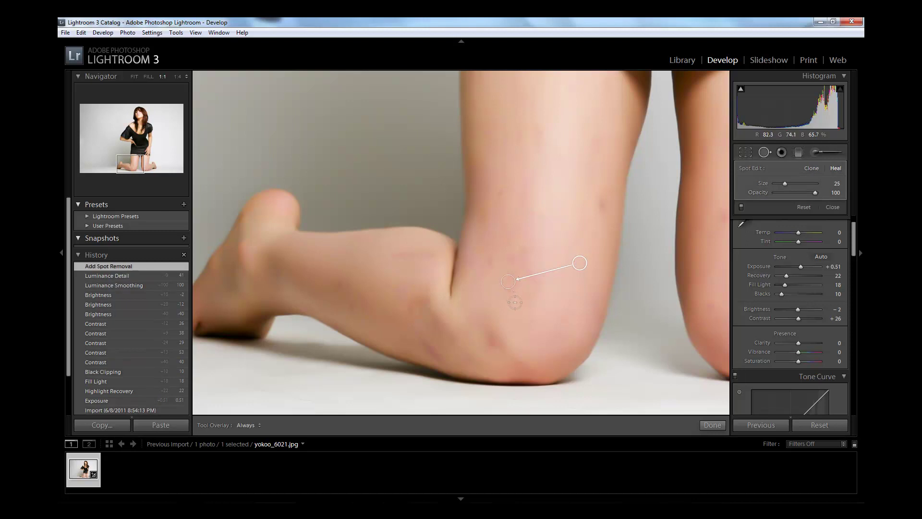
{"action": "left_click", "coordinate": [490, 260]}
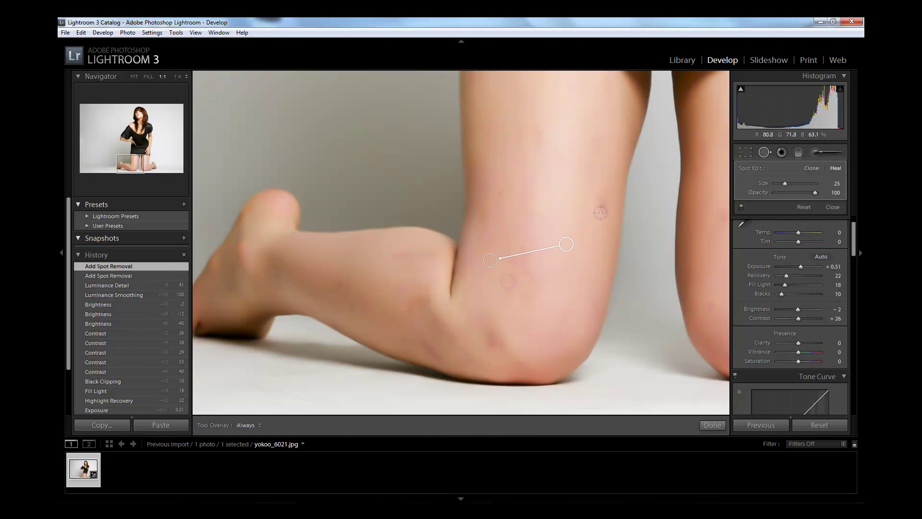
{"action": "left_click_drag", "start_coordinate": [602, 224], "coordinate": [603, 205]}
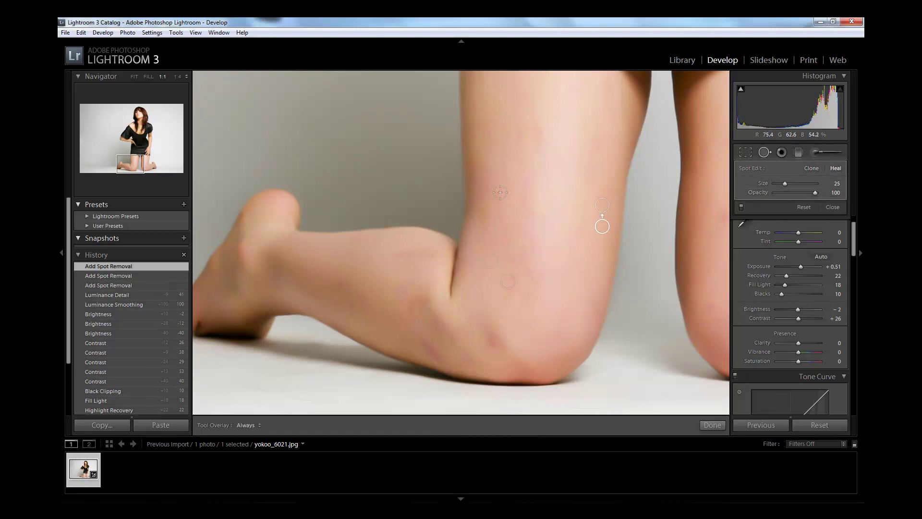
{"action": "left_click", "coordinate": [523, 217]}
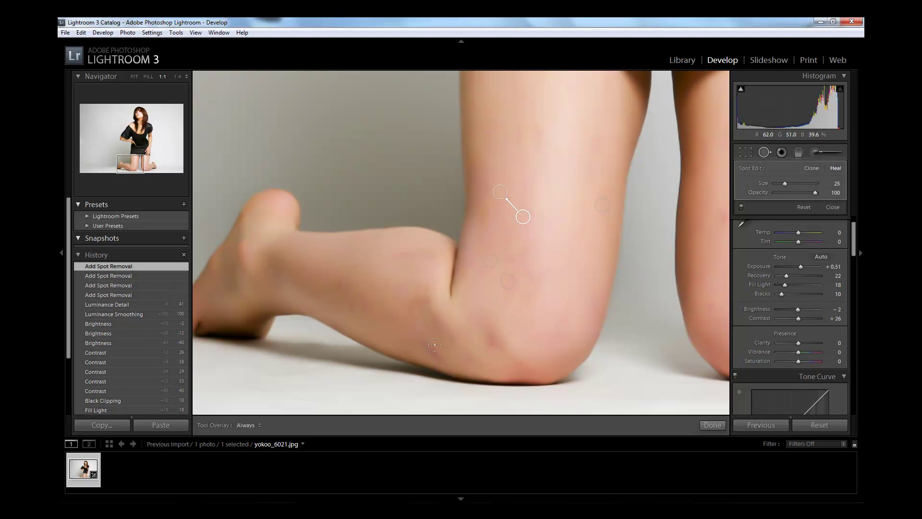
{"action": "left_click", "coordinate": [782, 153]}
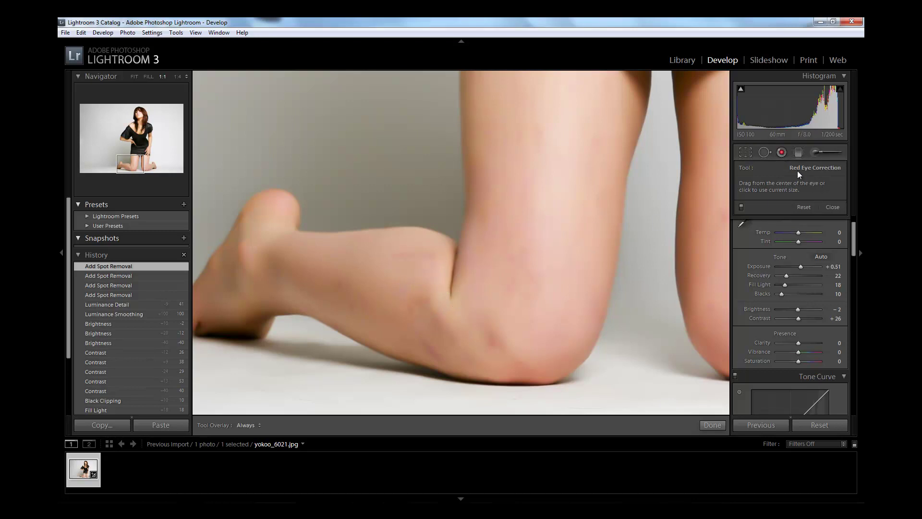
Set up the Adjustment Brush with Saturation 0 and Sharpness −100, hiding edit pins
{"action": "left_click", "coordinate": [798, 152]}
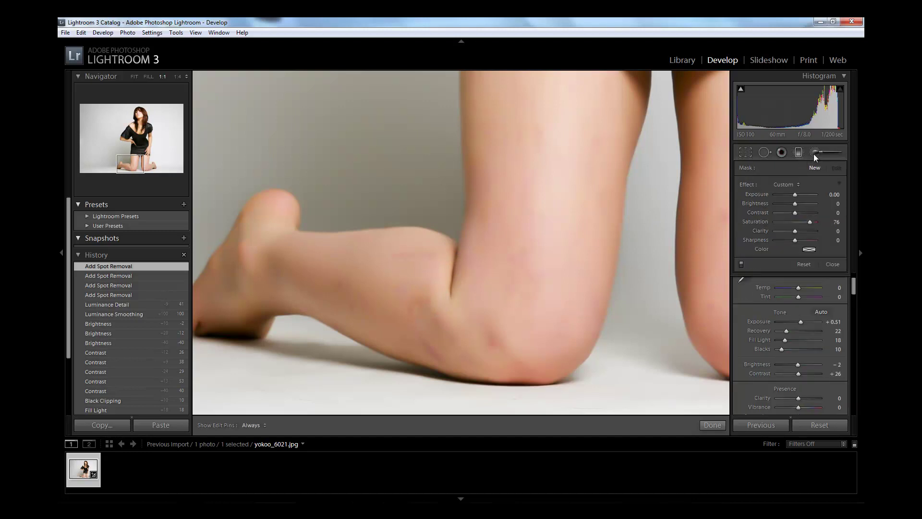
{"action": "left_click", "coordinate": [813, 152]}
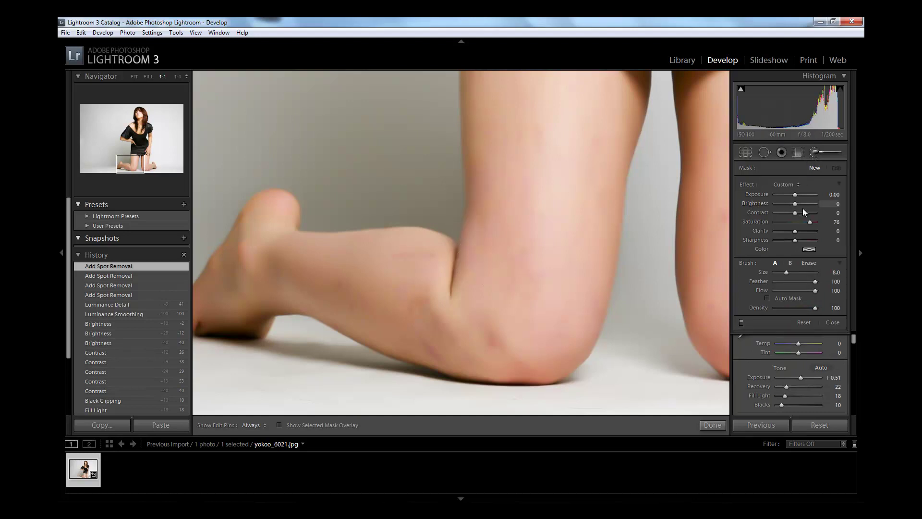
{"action": "left_click_drag", "start_coordinate": [812, 223], "coordinate": [795, 223]}
{"action": "left_click", "coordinate": [834, 222]}
{"action": "type", "text": "0"}
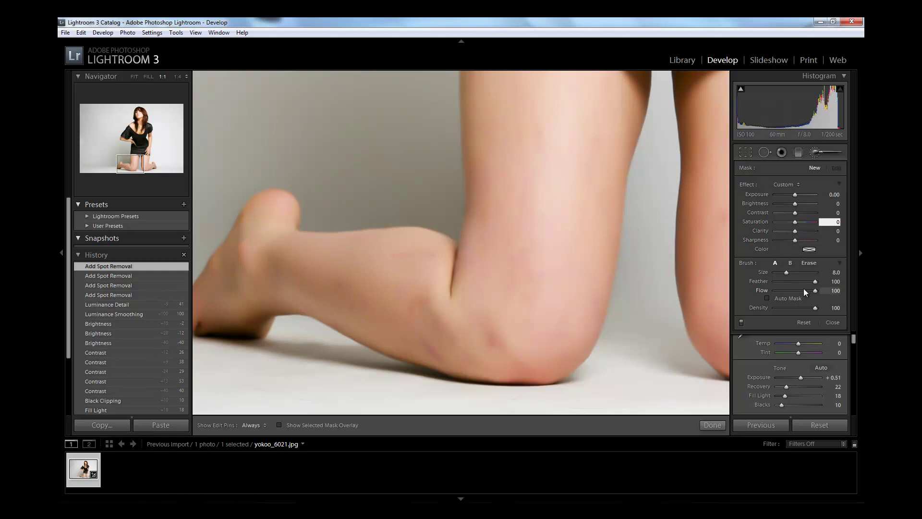
{"action": "left_click_drag", "start_coordinate": [795, 240], "coordinate": [781, 243]}
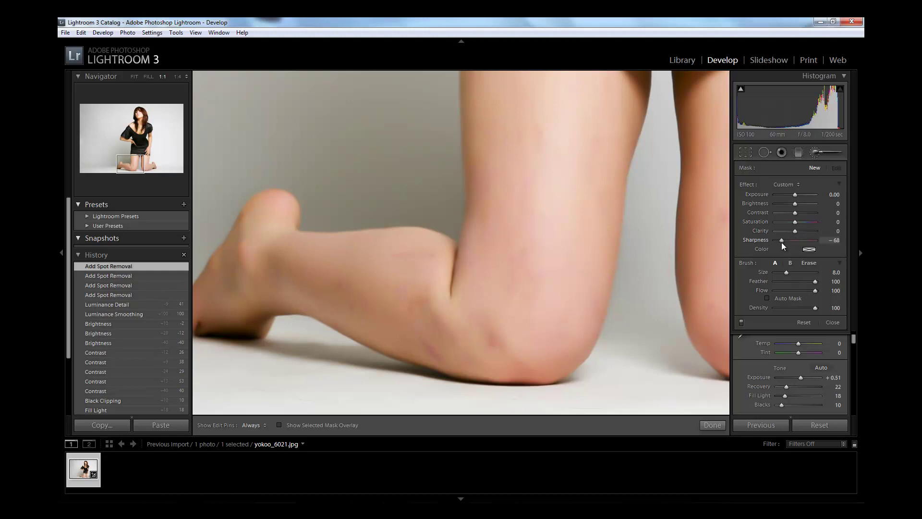
{"action": "key", "text": "h"}
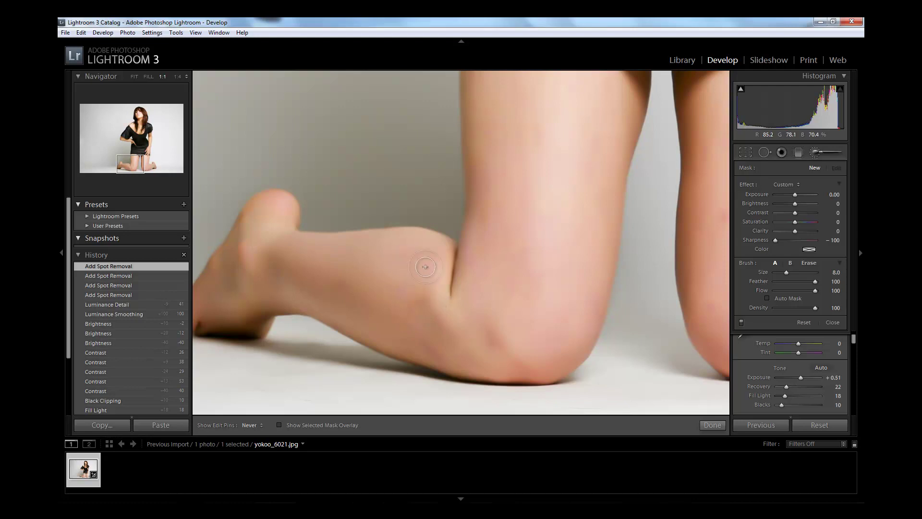
Paint the softening stroke over the leg near the knee and pan to the thighs and foot
{"action": "left_click_drag", "start_coordinate": [415, 306], "coordinate": [532, 397]}
{"action": "left_click_drag", "start_coordinate": [132, 165], "coordinate": [146, 162]}
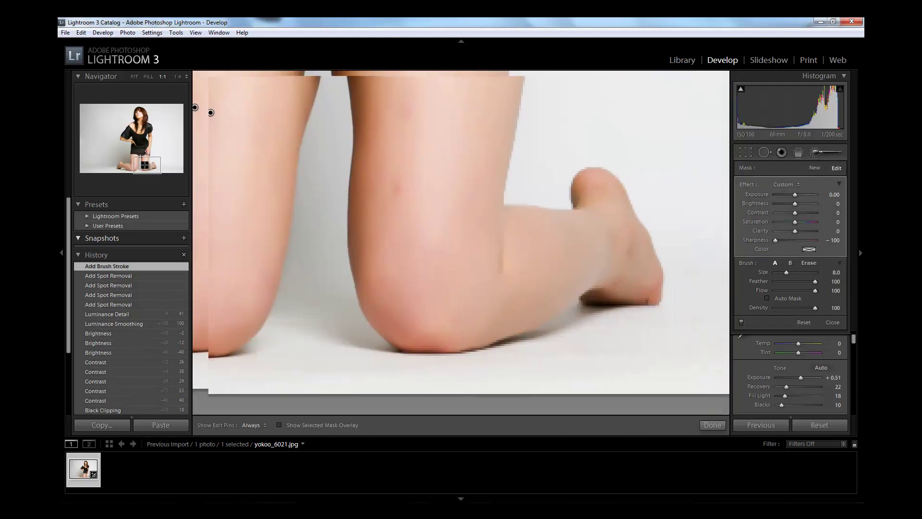
{"action": "key", "text": "h"}
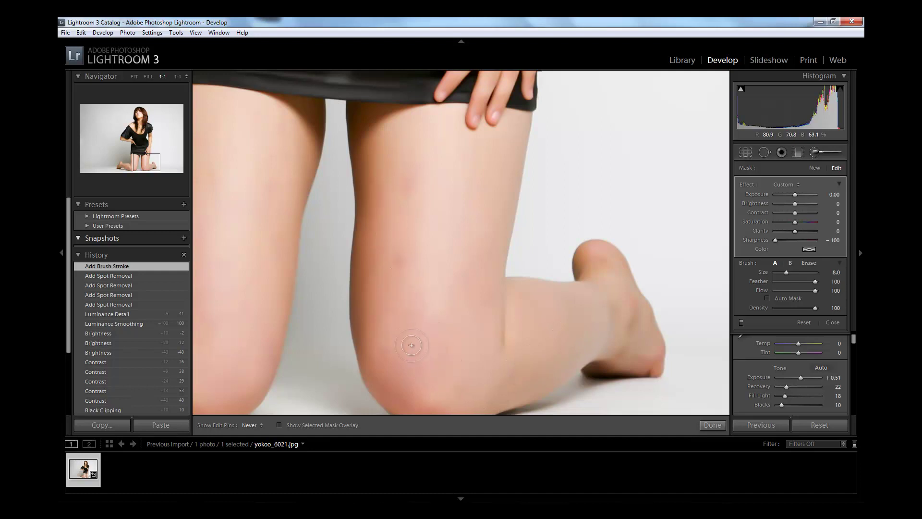
Heal three more blemishes on the thigh and knee, then fit the whole photo in view
{"action": "key", "text": "h"}
{"action": "left_click", "coordinate": [765, 152]}
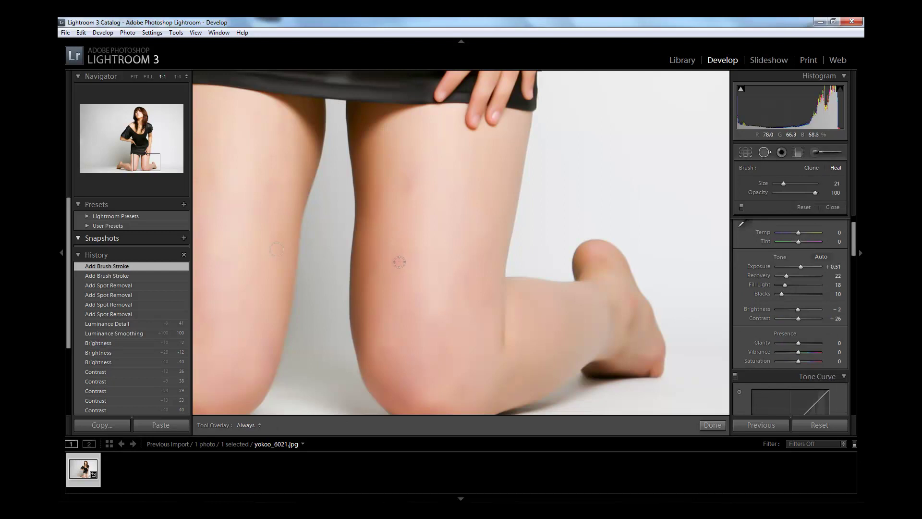
{"action": "left_click_drag", "start_coordinate": [443, 263], "coordinate": [451, 263]}
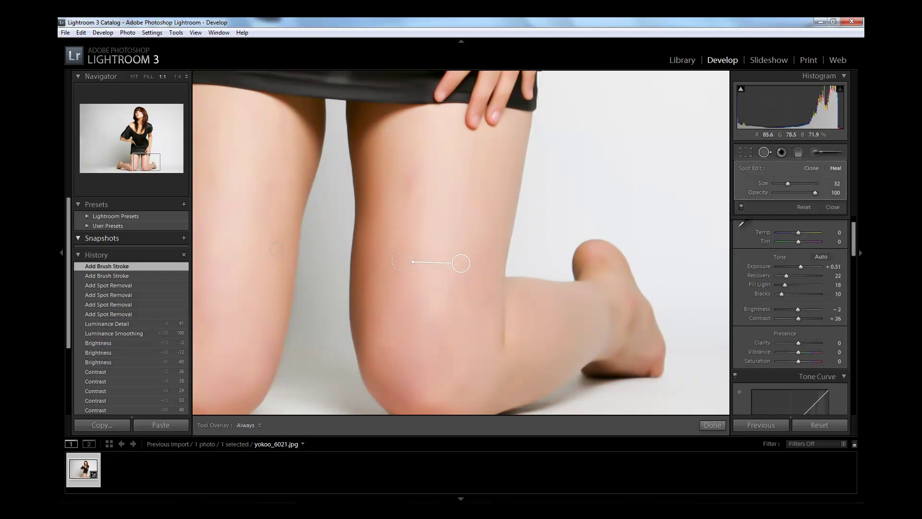
{"action": "left_click_drag", "start_coordinate": [455, 167], "coordinate": [459, 165]}
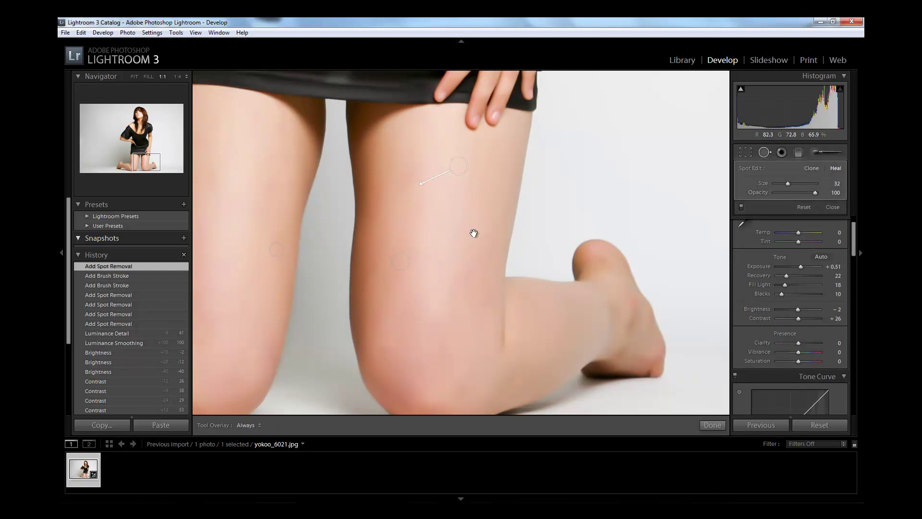
{"action": "left_click_drag", "start_coordinate": [462, 388], "coordinate": [516, 376]}
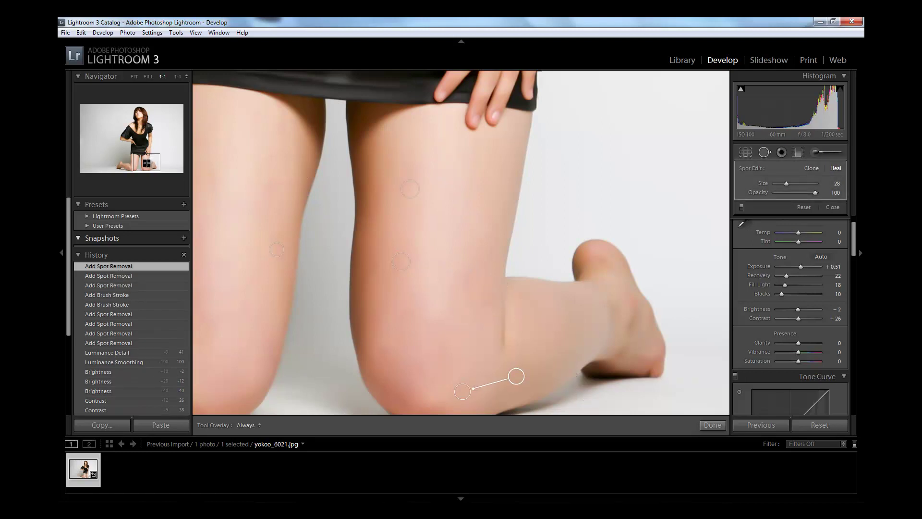
{"action": "left_click", "coordinate": [135, 76]}
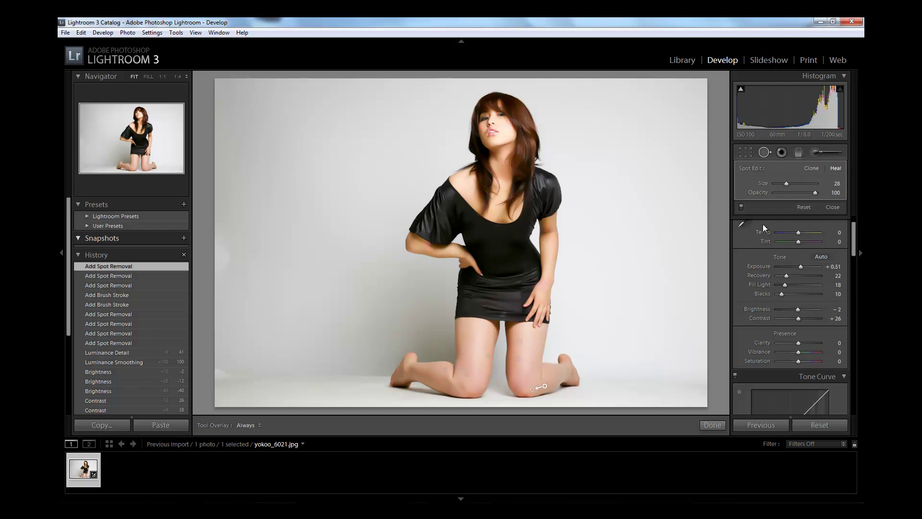
Drag a graduated filter up over the floor with Sharpness 0 and Saturation 100
{"action": "left_click", "coordinate": [800, 153]}
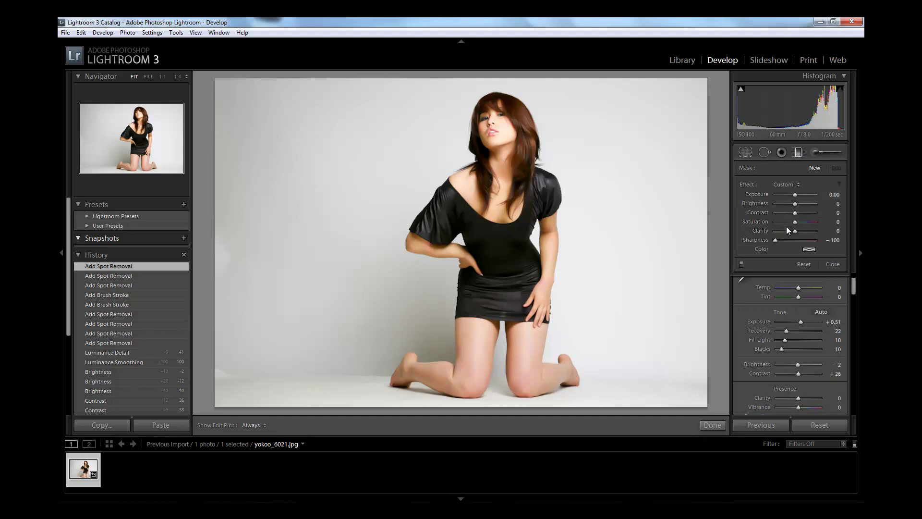
{"action": "left_click_drag", "start_coordinate": [776, 240], "coordinate": [797, 241]}
{"action": "left_click", "coordinate": [837, 240]}
{"action": "left_click_drag", "start_coordinate": [796, 223], "coordinate": [805, 222]}
{"action": "left_click_drag", "start_coordinate": [499, 406], "coordinate": [498, 250]}
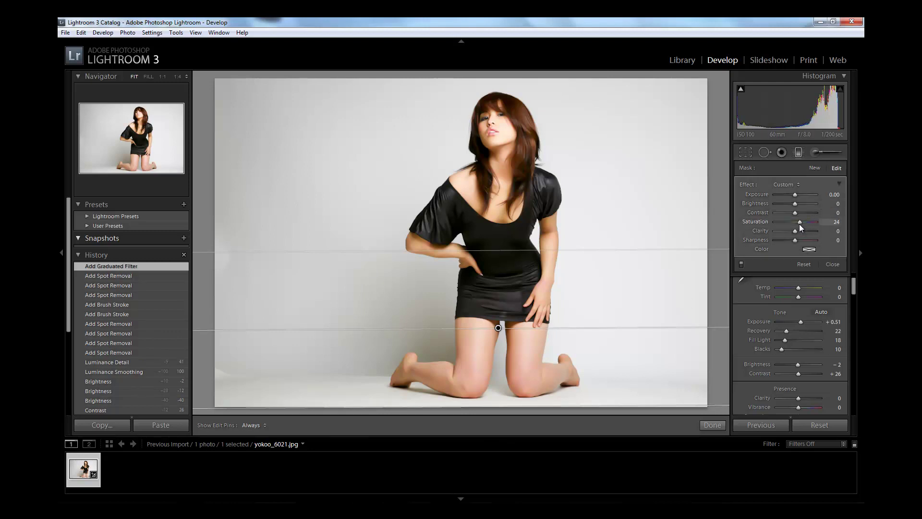
{"action": "left_click_drag", "start_coordinate": [802, 222], "coordinate": [822, 222]}
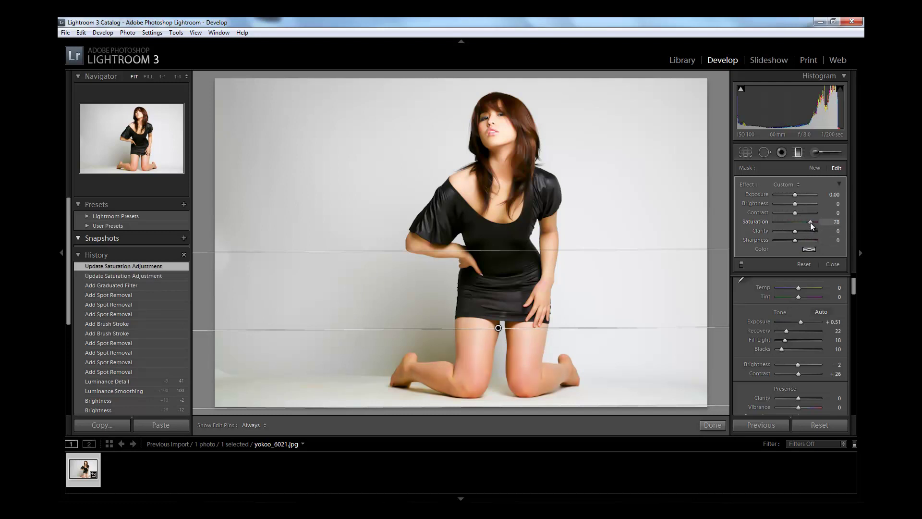
{"action": "left_click_drag", "start_coordinate": [810, 223], "coordinate": [812, 223]}
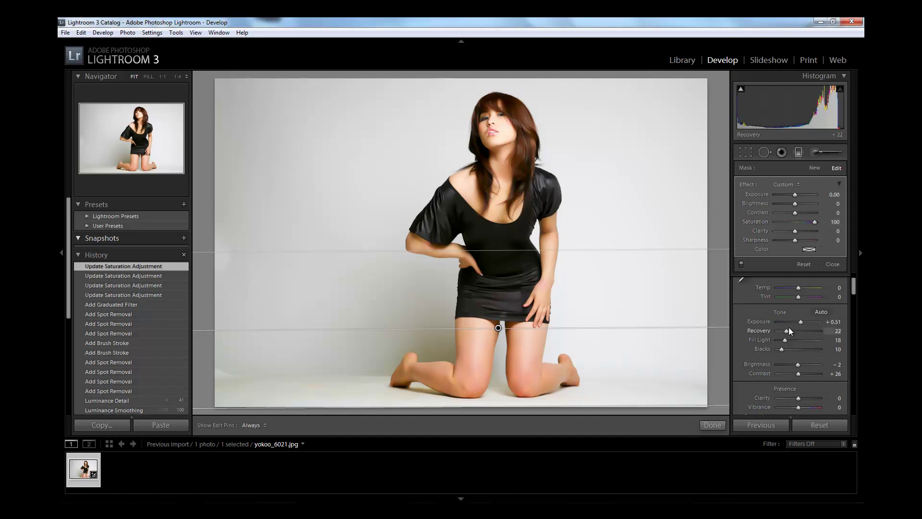
Close the graduated filter, apply a slight top crop and compare before/after views
{"action": "left_click", "coordinate": [712, 425]}
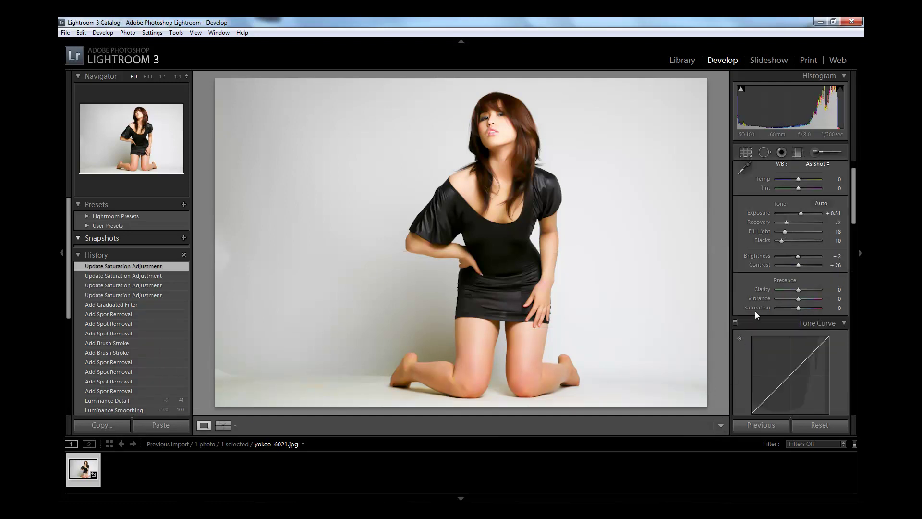
{"action": "left_click", "coordinate": [745, 150]}
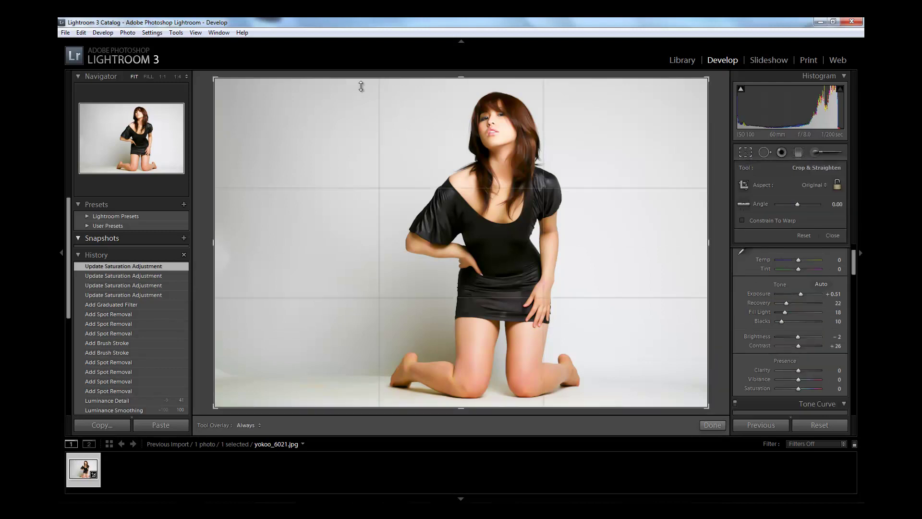
{"action": "left_click_drag", "start_coordinate": [368, 82], "coordinate": [374, 85]}
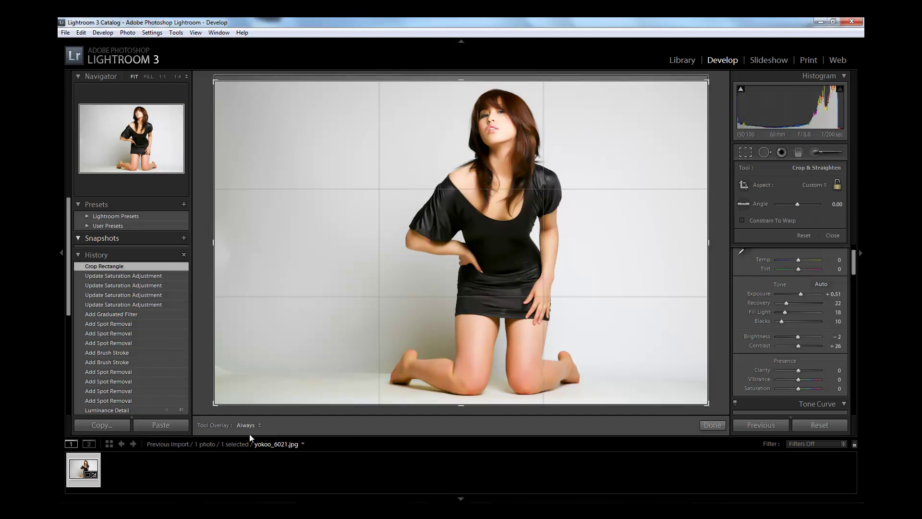
{"action": "left_click", "coordinate": [712, 425]}
{"action": "left_click", "coordinate": [220, 425]}
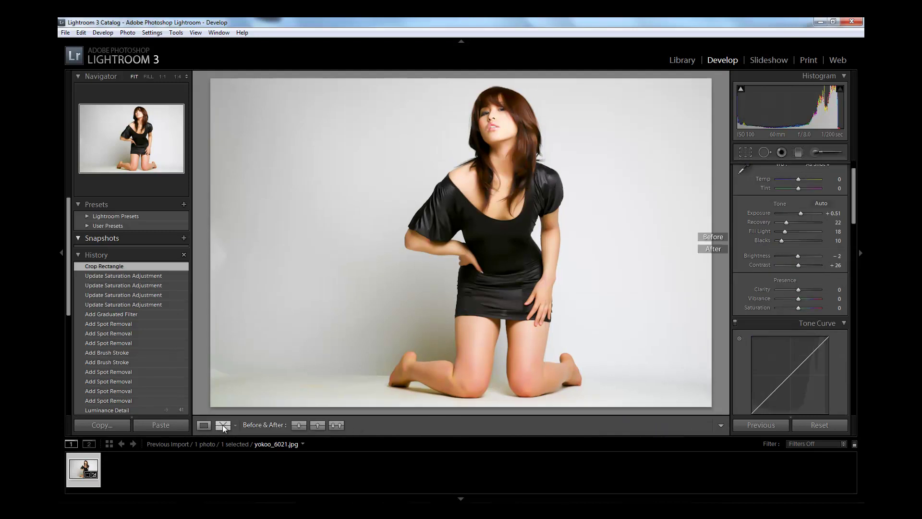
{"action": "left_click", "coordinate": [203, 425]}
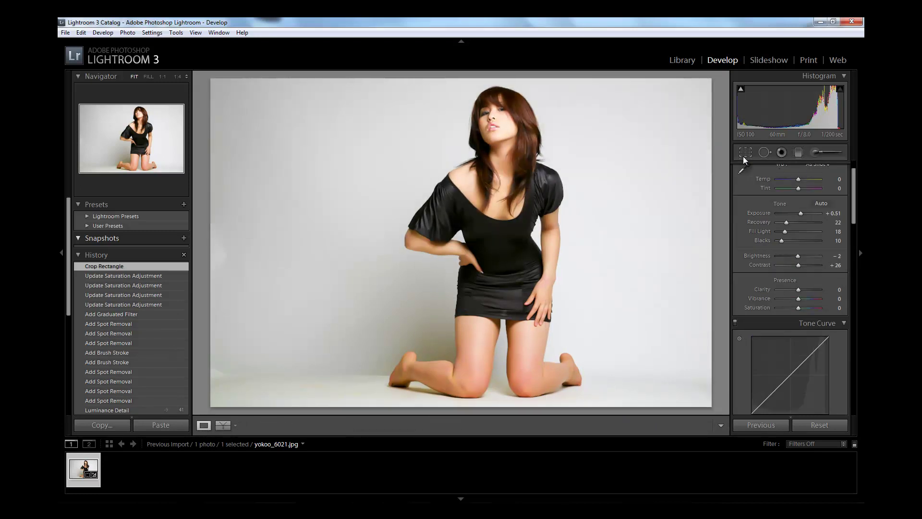
Redo the crop as a vertical frame around the kneeling woman and apply it
{"action": "left_click", "coordinate": [745, 152]}
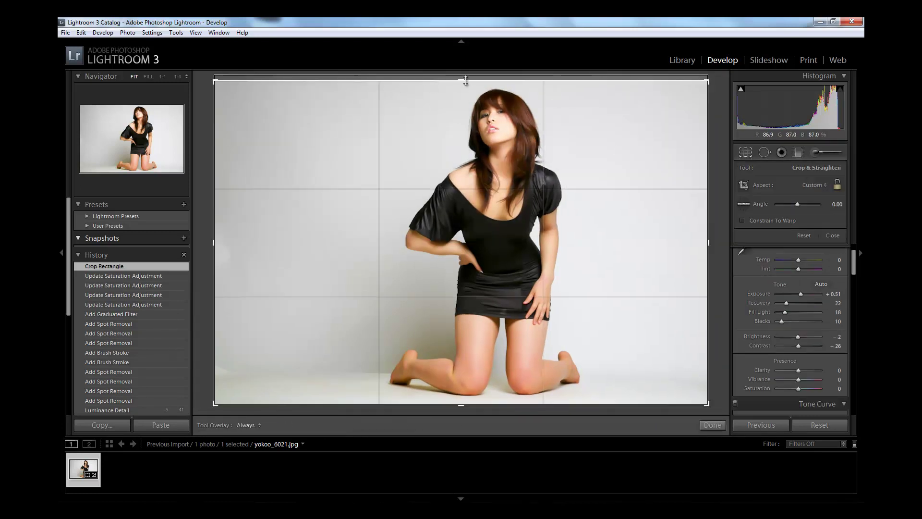
{"action": "left_click_drag", "start_coordinate": [462, 81], "coordinate": [466, 63]}
{"action": "mouse_move", "coordinate": [347, 93]}
{"action": "left_mouse_down"}
{"action": "mouse_move", "coordinate": [616, 291]}
{"action": "mouse_move", "coordinate": [628, 408]}
{"action": "left_mouse_up"}
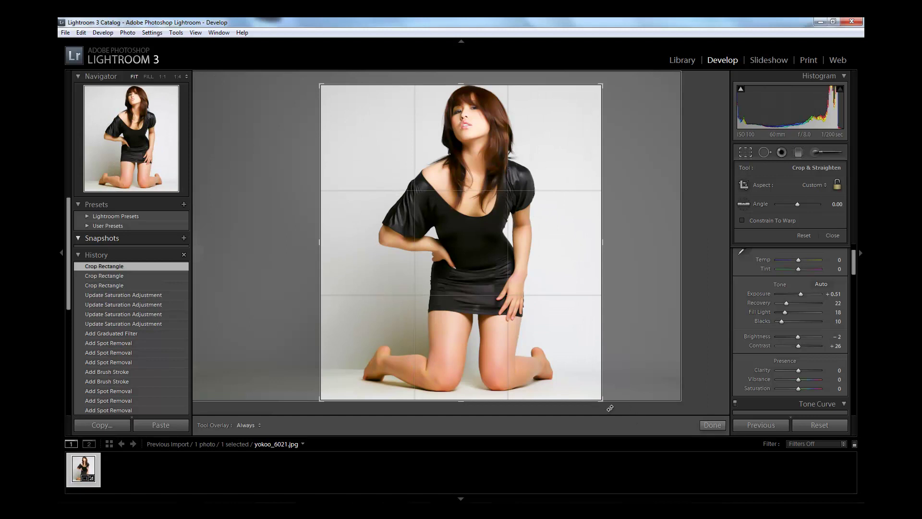
{"action": "key", "text": "Return"}
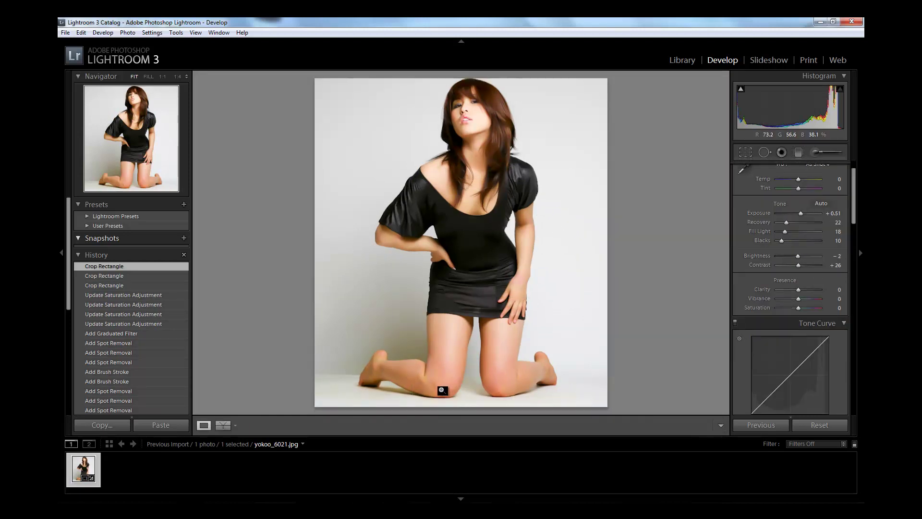
Compare the portrait before and after side by side, then scroll the Photoshop forum page in Firefox
{"action": "left_click", "coordinate": [228, 425]}
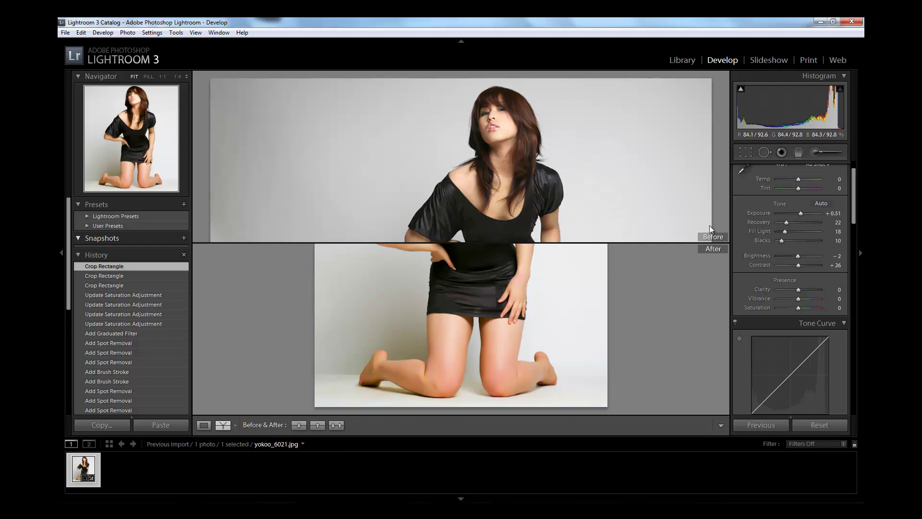
{"action": "left_click", "coordinate": [236, 424]}
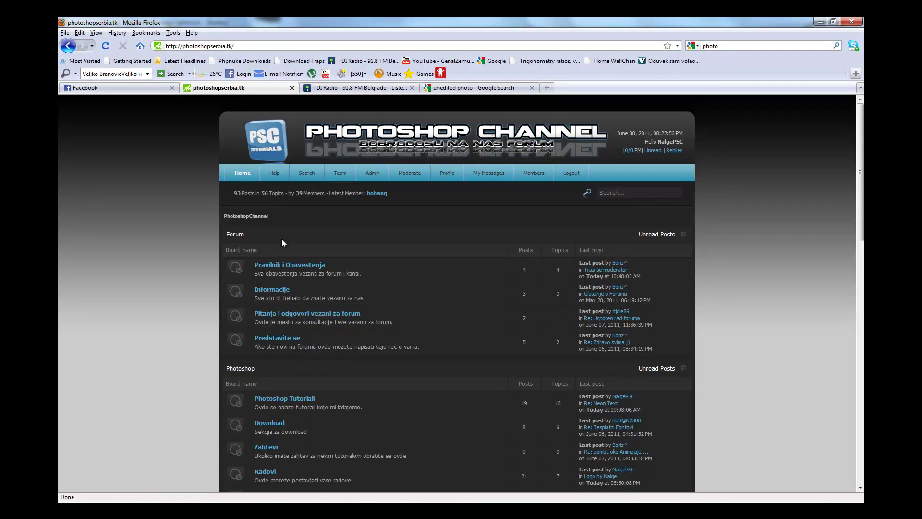
{"action": "scroll", "coordinate": [282, 243], "scroll_direction": "down", "scroll_amount": 3}
{"action": "scroll", "coordinate": [281, 245], "scroll_direction": "down", "scroll_amount": 5}
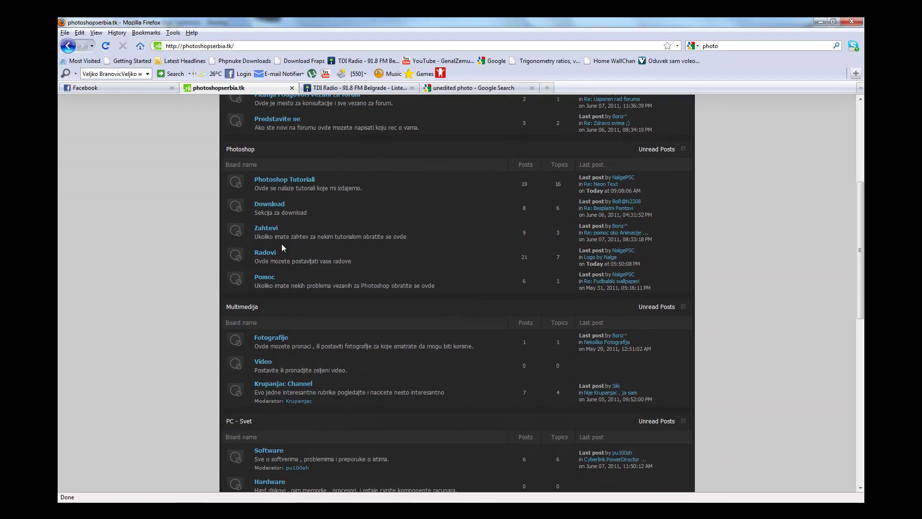